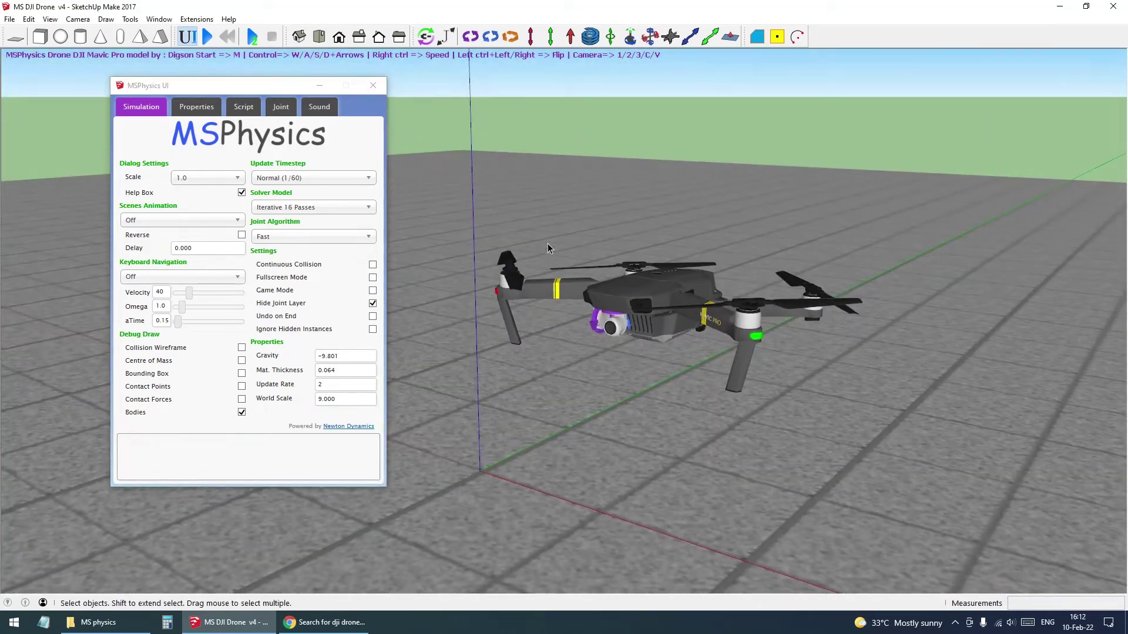
Step: Select the drone and review its flight script and MSPhysics properties: dynamic, compound, density 700, $drone
click(650, 283)
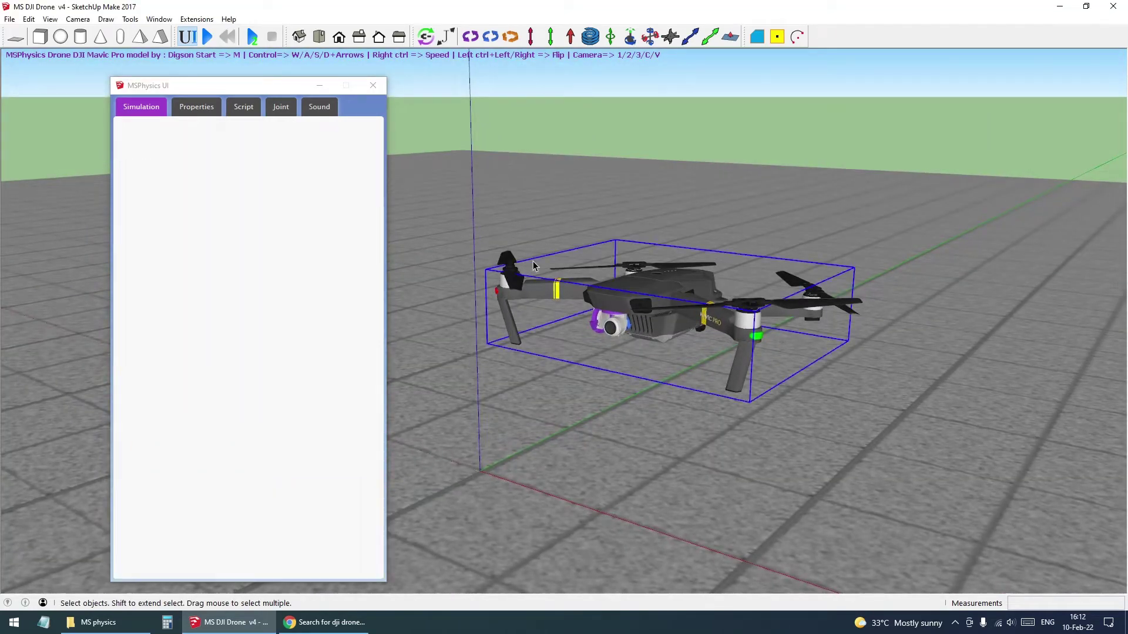
click(244, 109)
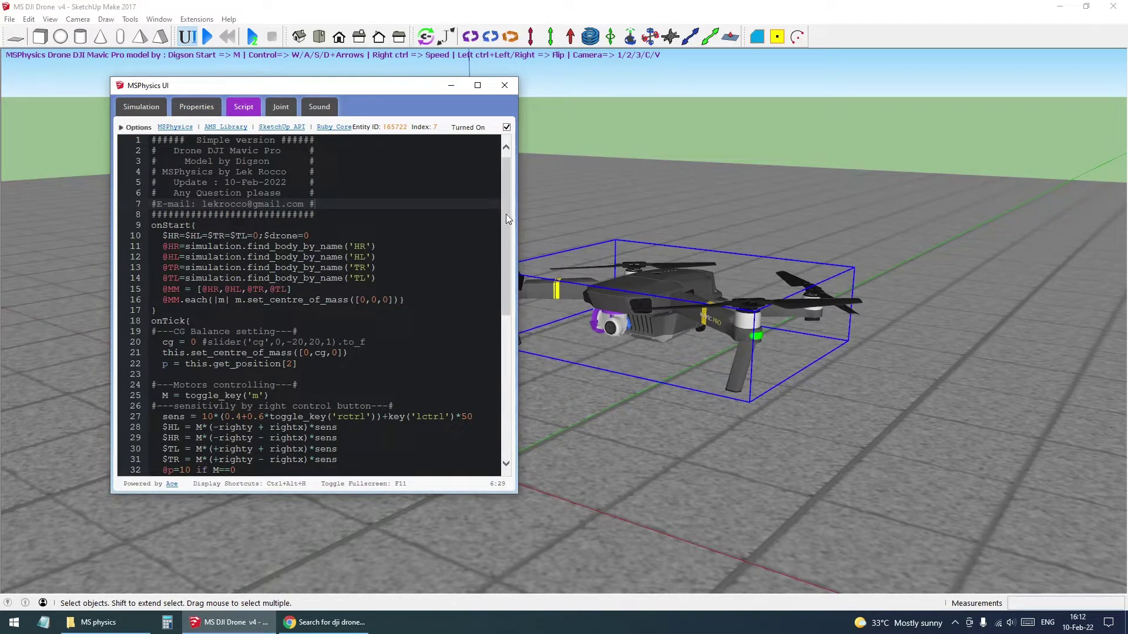
drag(509, 164, 514, 315)
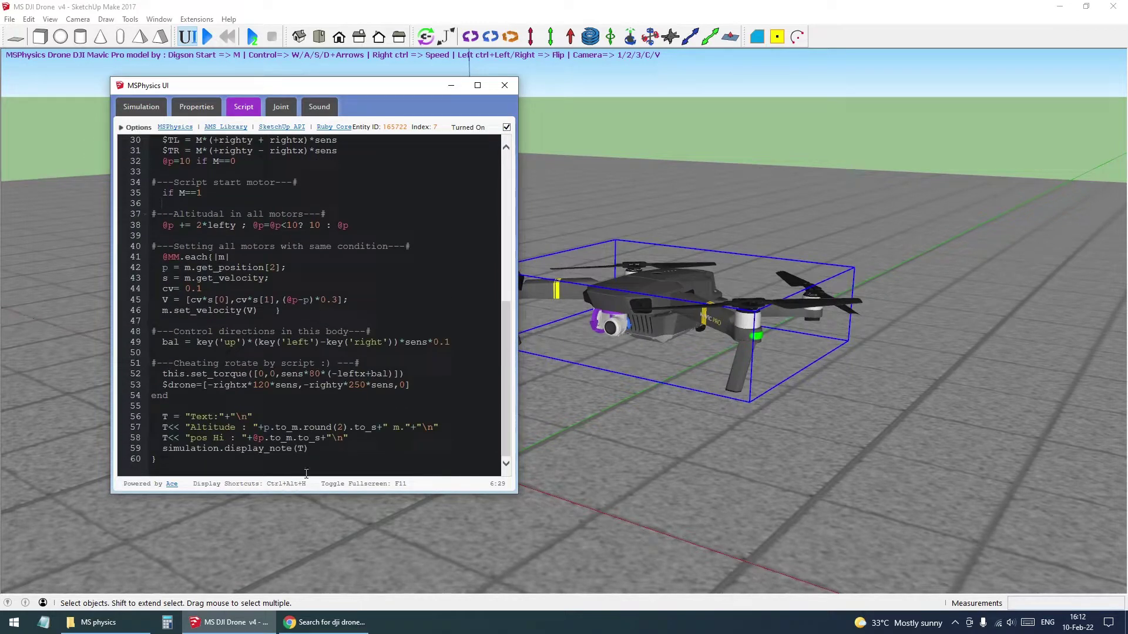
click(194, 112)
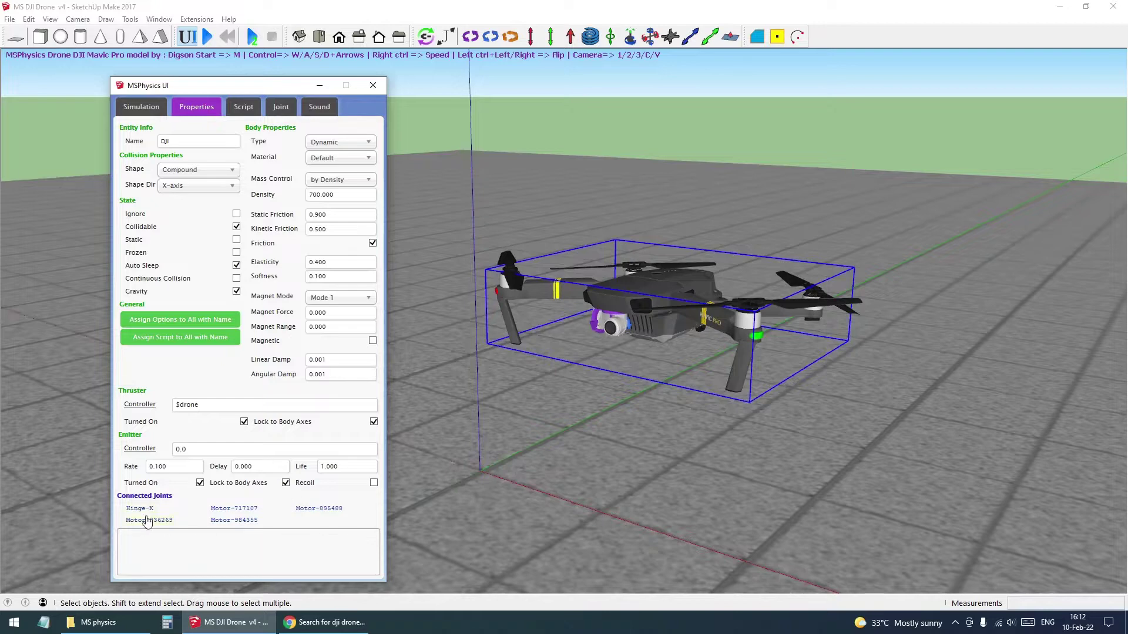
Step: Hide the drone's main body shell to expose the rotors, motors and gimbal
click(650, 294)
scroll(581, 368, up, 2)
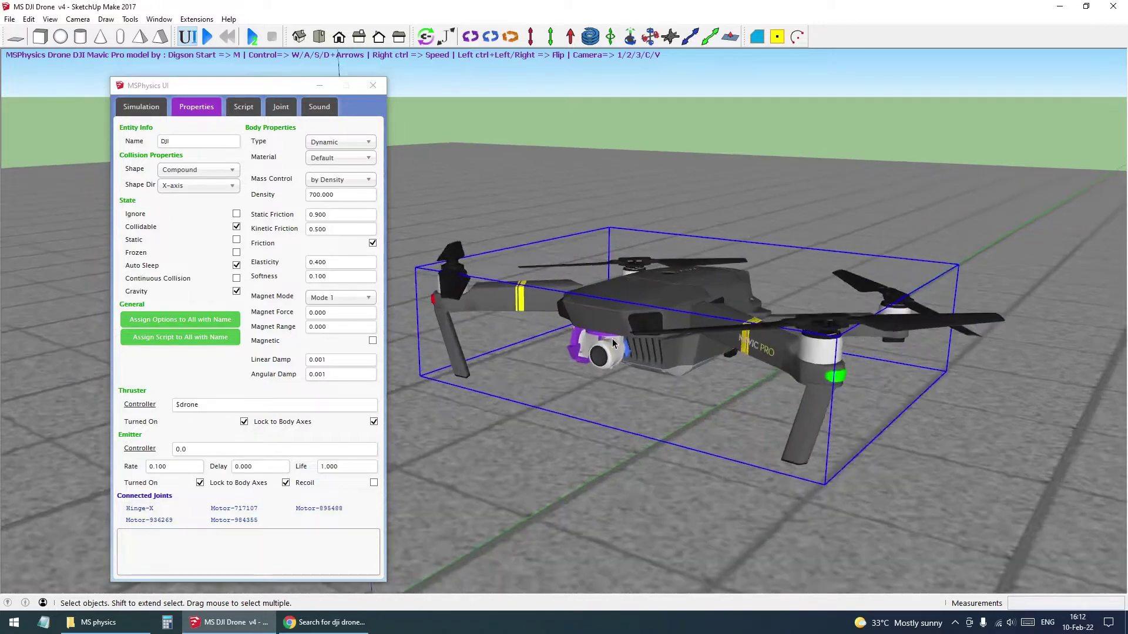
scroll(612, 338, up, 1)
right_click(633, 272)
click(660, 305)
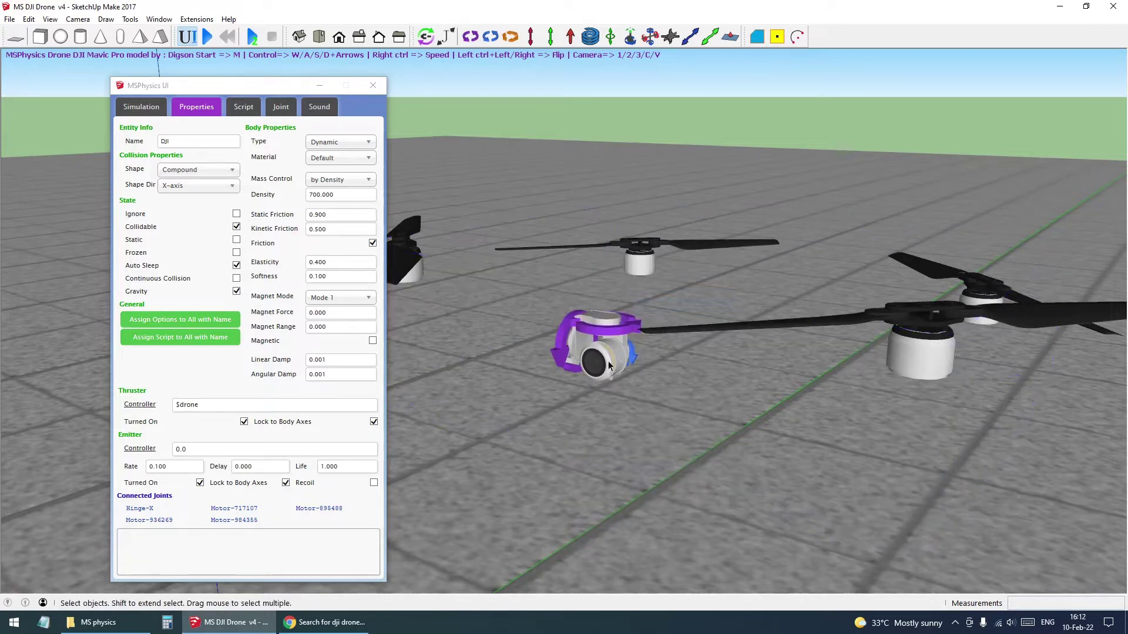
Step: Inspect the TR rotor's motor joint and its $TR thruster controller
click(640, 260)
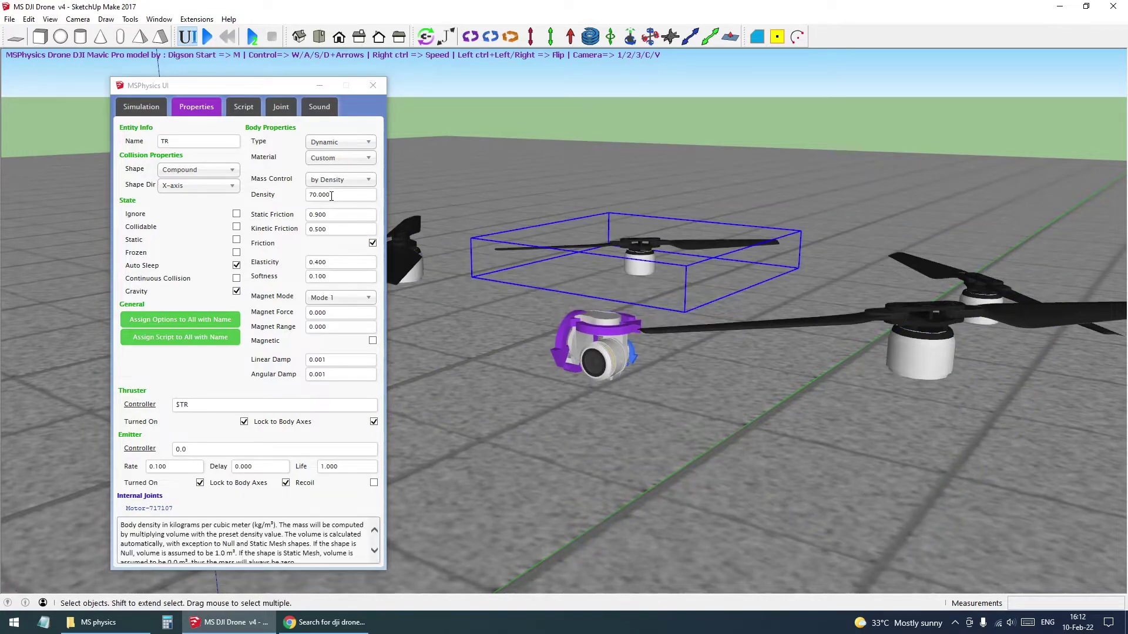
scroll(605, 259, down, 2)
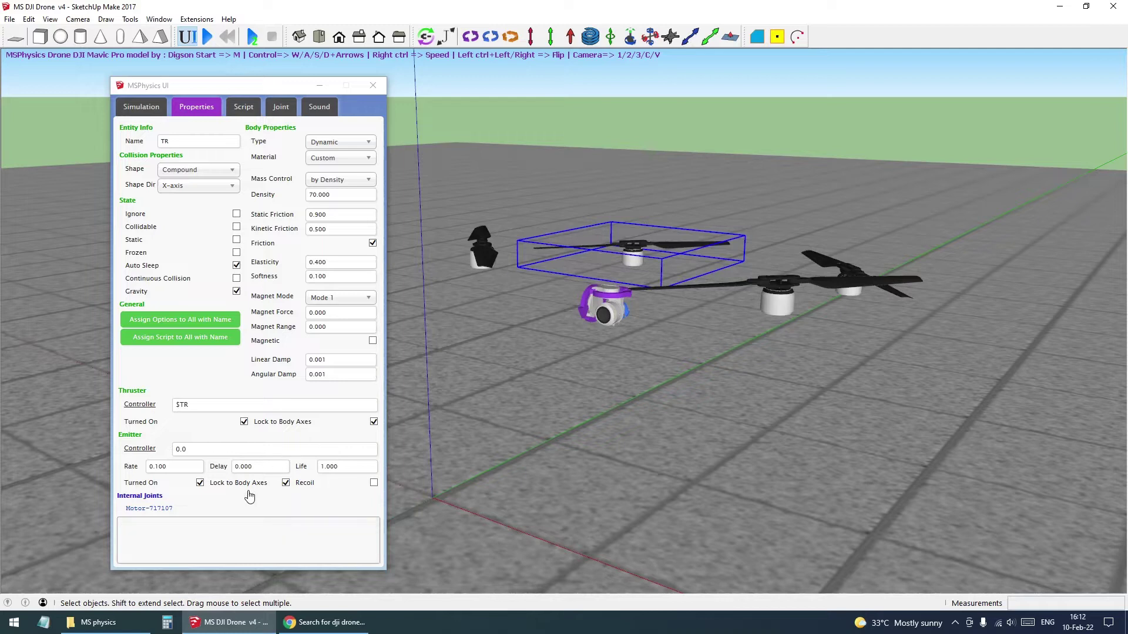
click(158, 514)
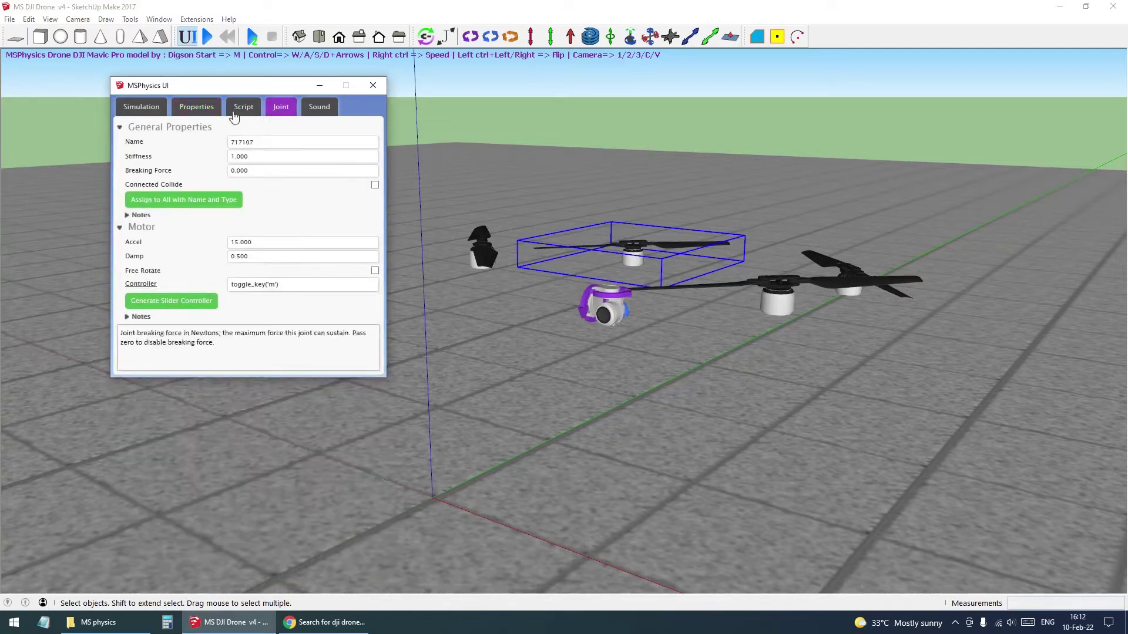
click(194, 108)
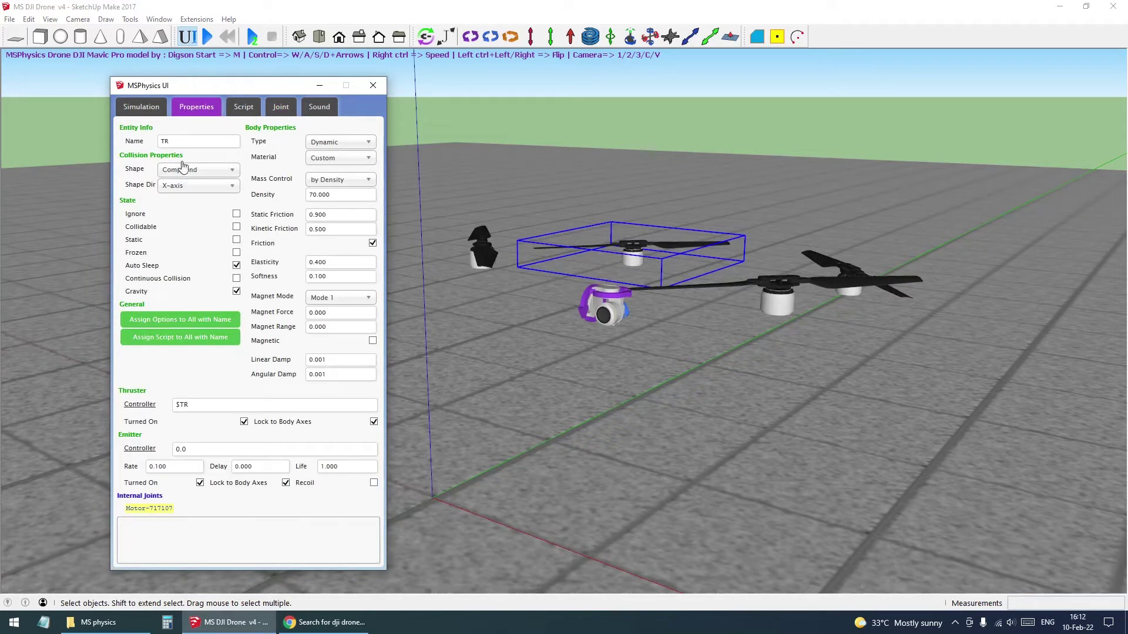
click(199, 403)
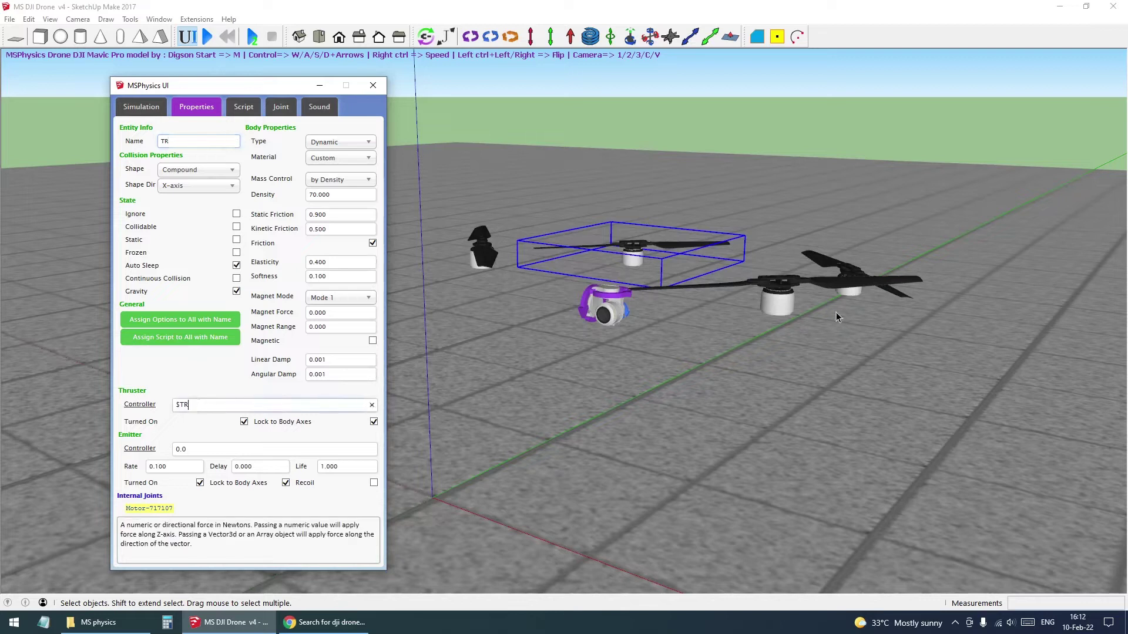
Step: Inspect the HL and TL rotors and the camera body 'cam' (box, density 2)
click(629, 251)
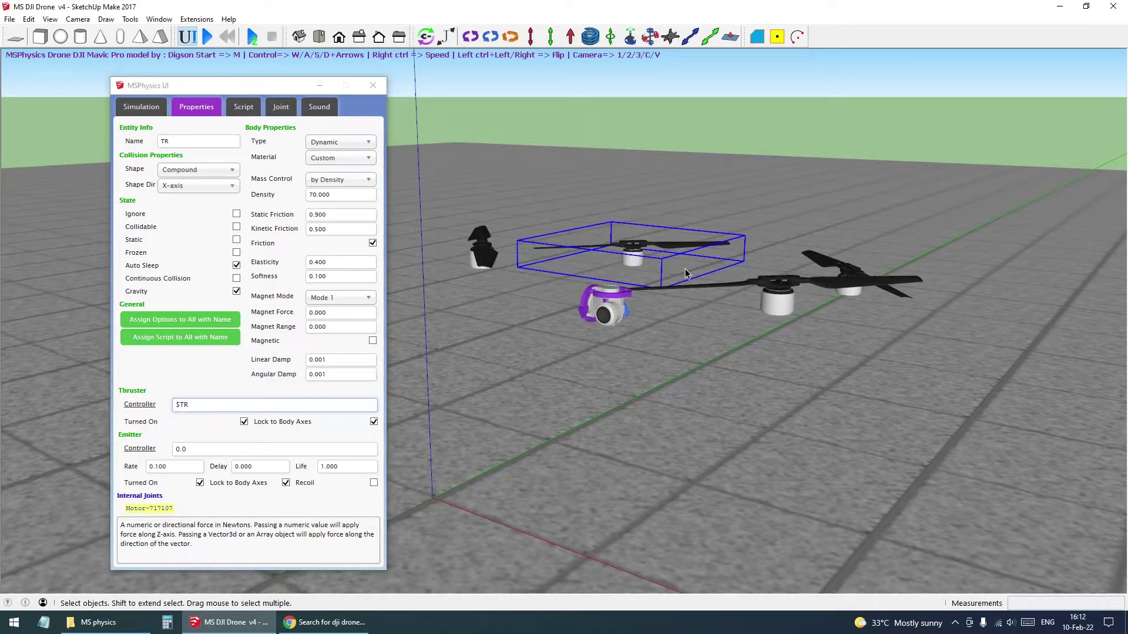
click(778, 297)
click(176, 145)
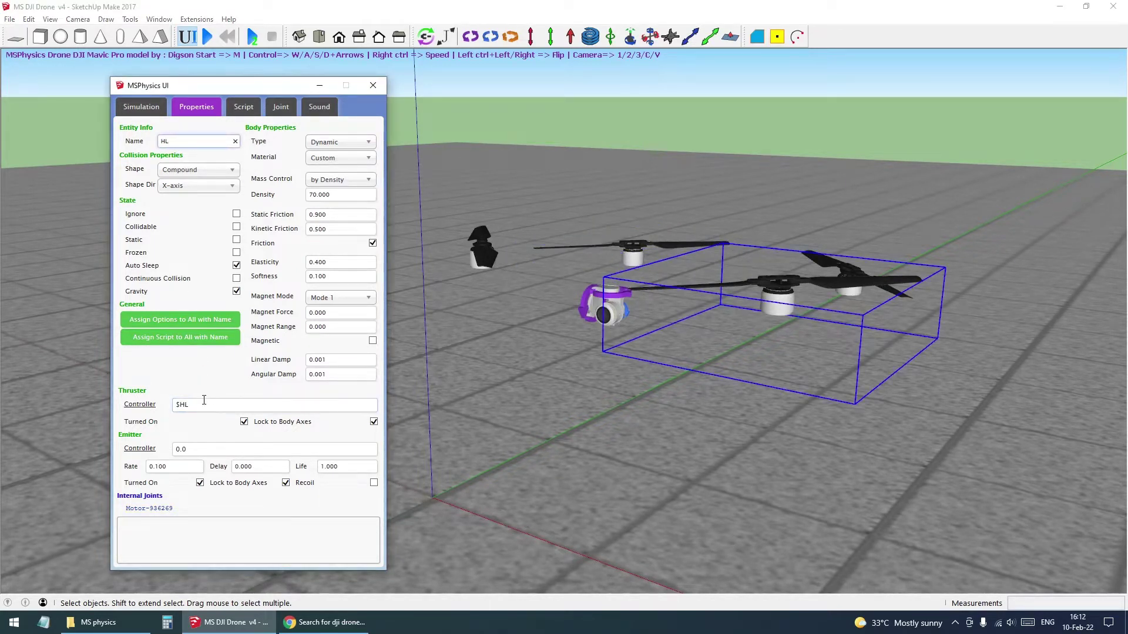
click(855, 261)
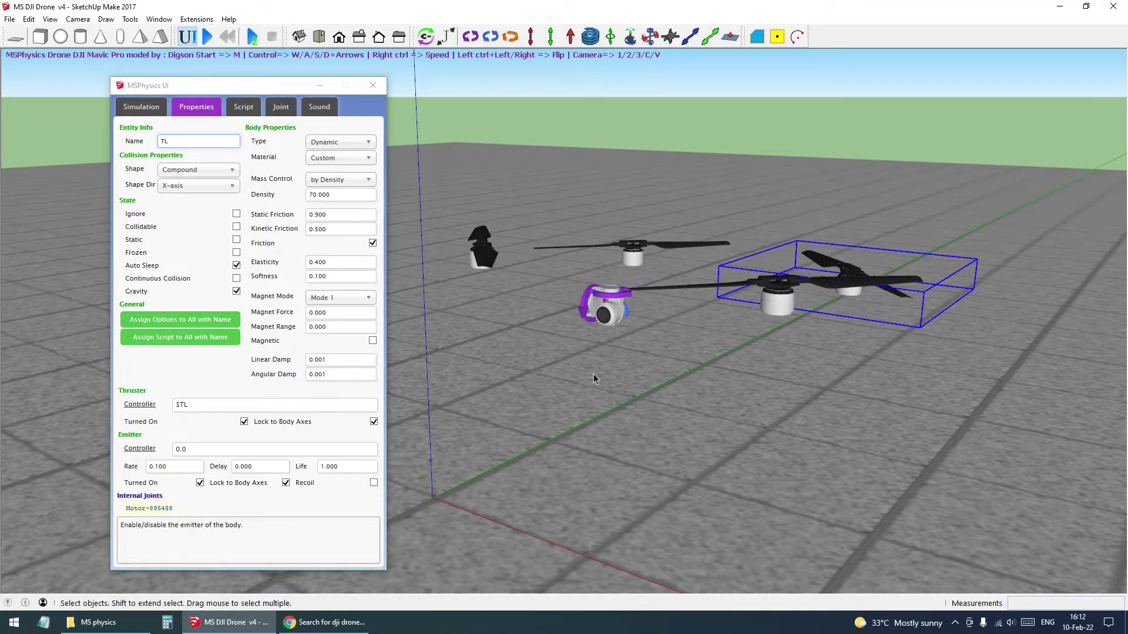
click(625, 305)
scroll(626, 308, up, 3)
scroll(622, 317, up, 2)
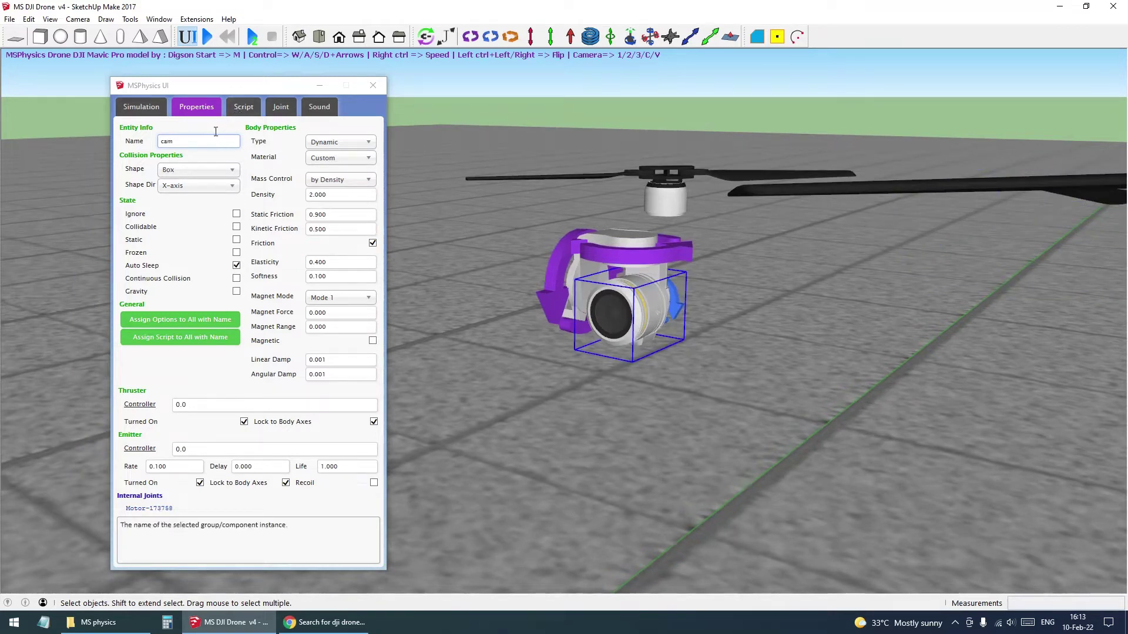
Step: Read the cam body's Camera Script Drone DJI Mavic Pro camera-switching script
click(243, 107)
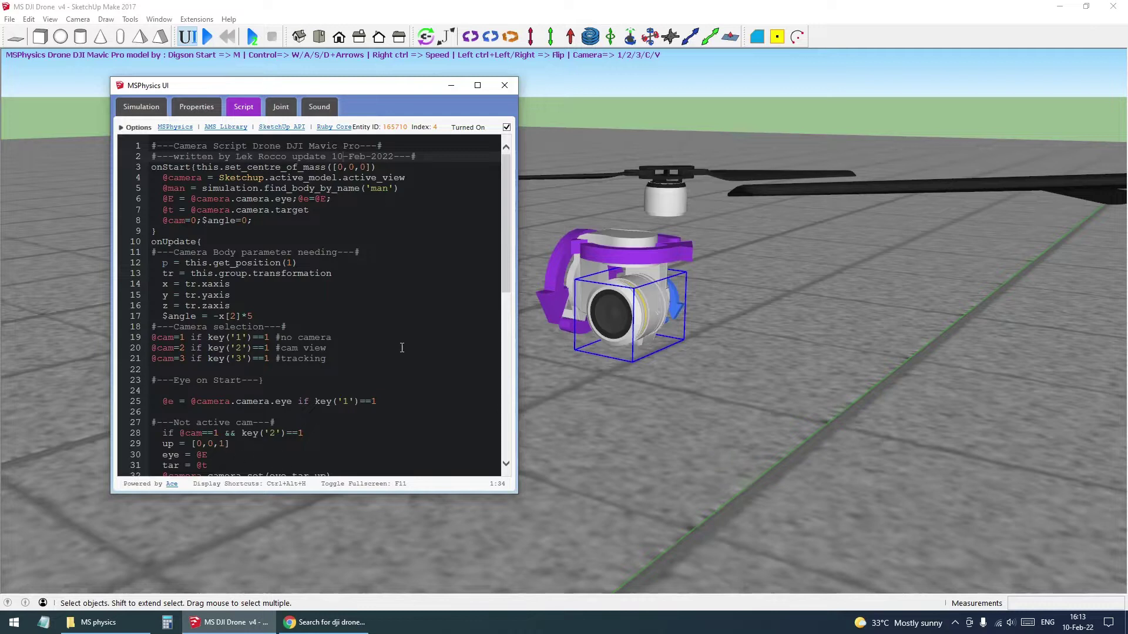
drag(508, 163, 515, 296)
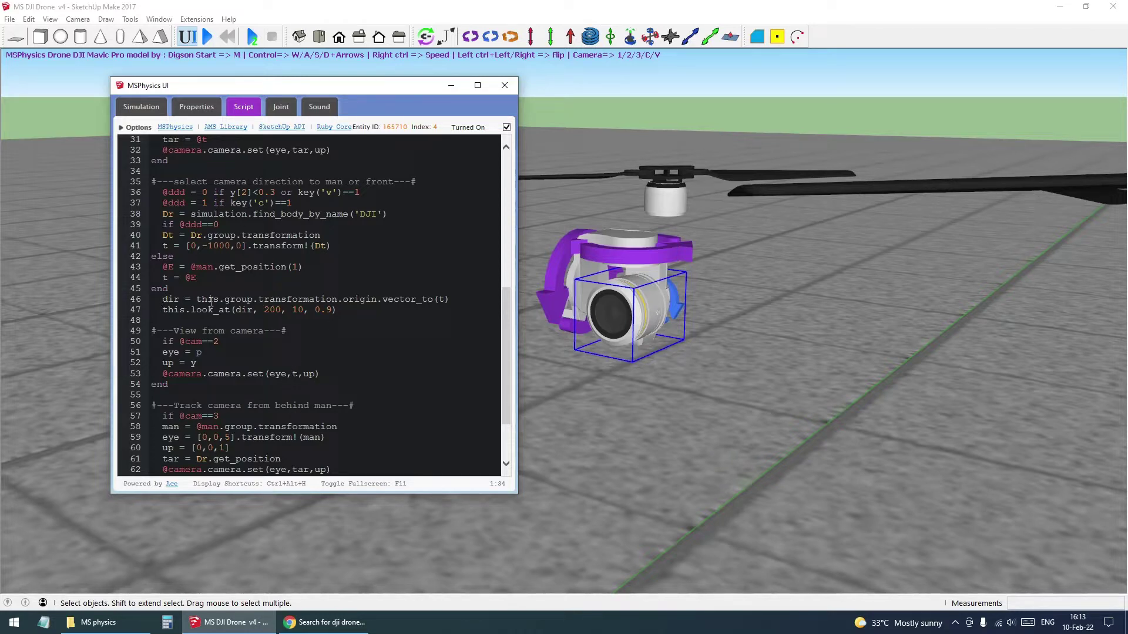
scroll(374, 318, down, 3)
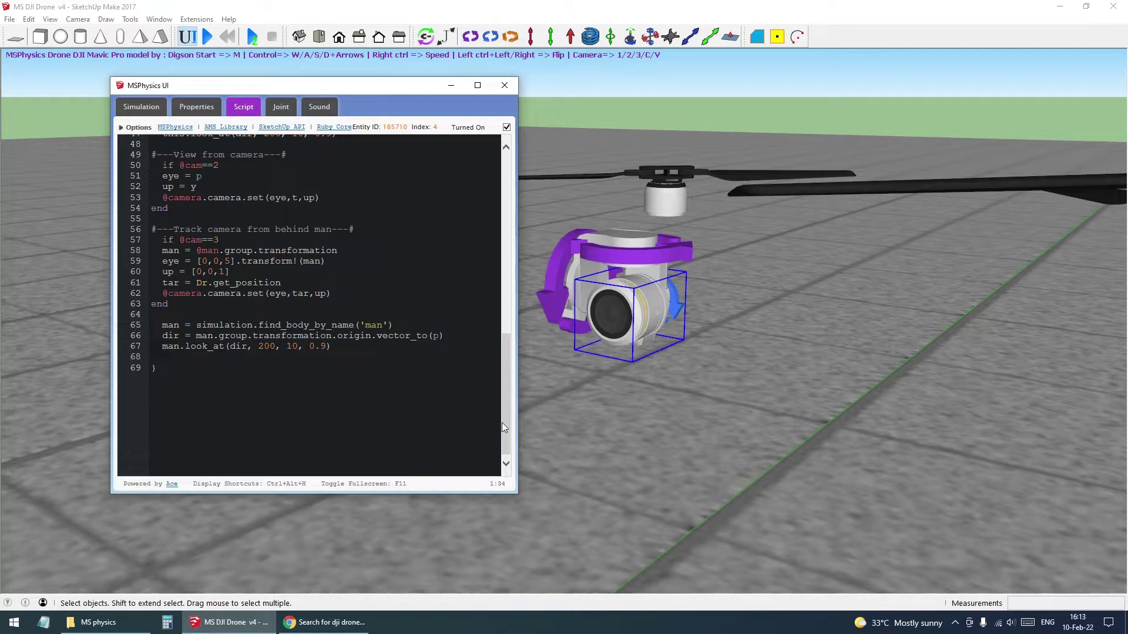
drag(506, 409, 510, 167)
Step: Check the cam body's physics properties, then return to its script
click(627, 326)
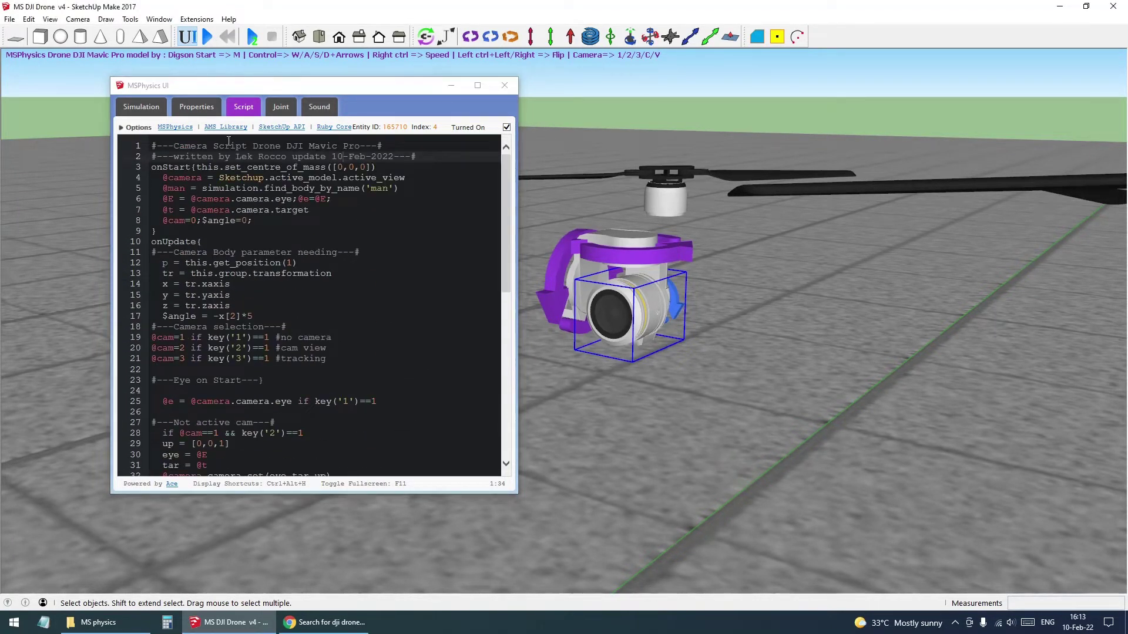
click(196, 106)
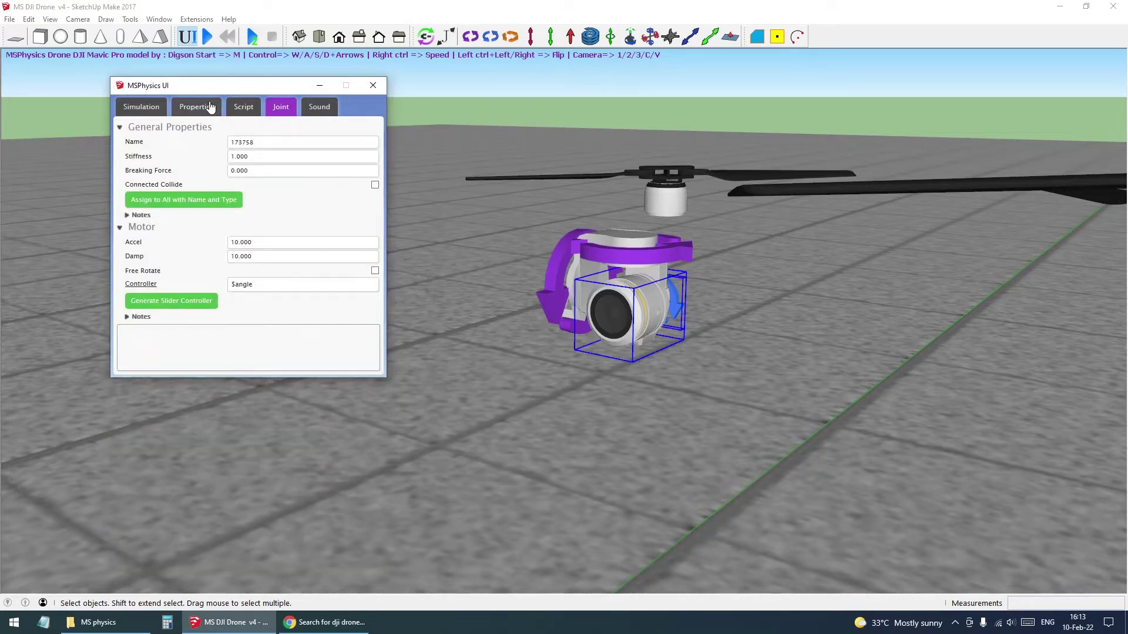
click(242, 107)
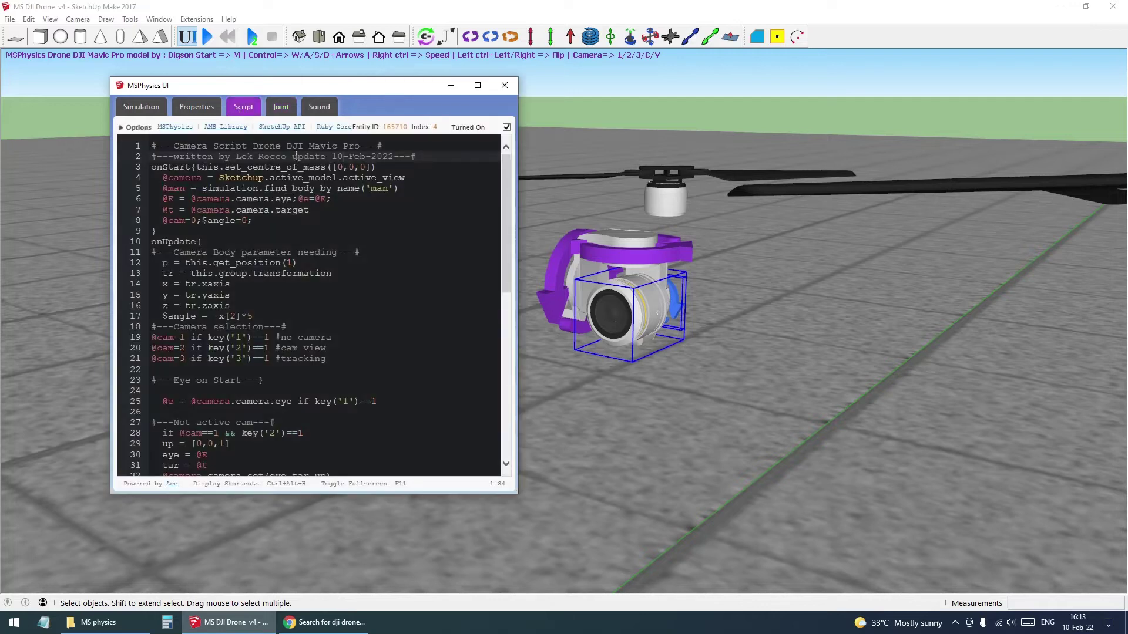
click(602, 295)
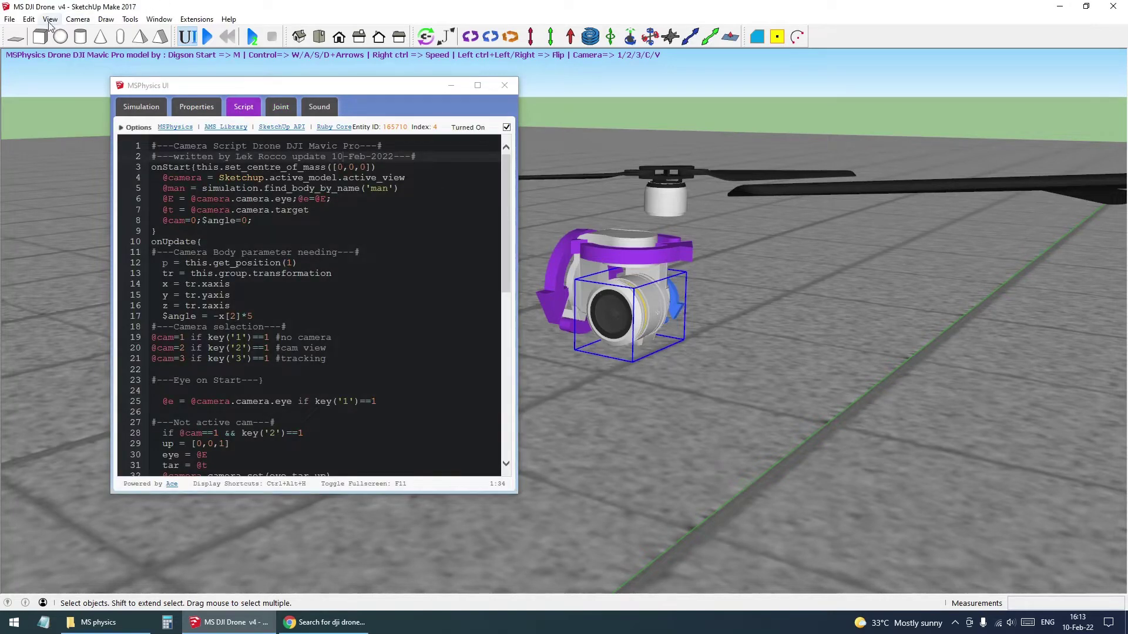
click(28, 19)
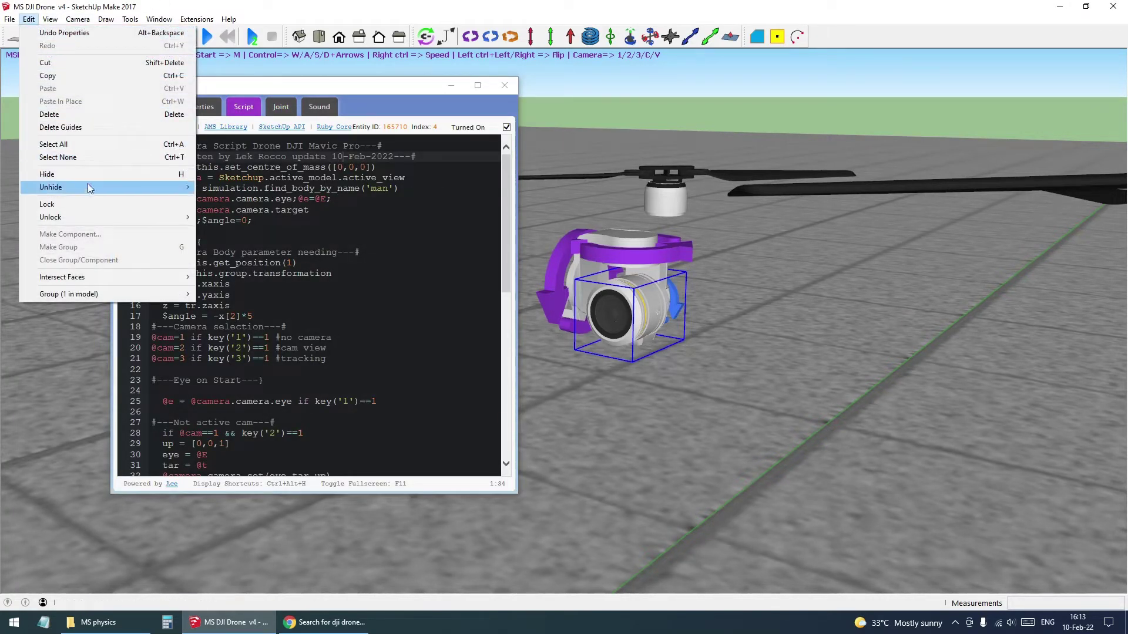
mouse_move(51, 187)
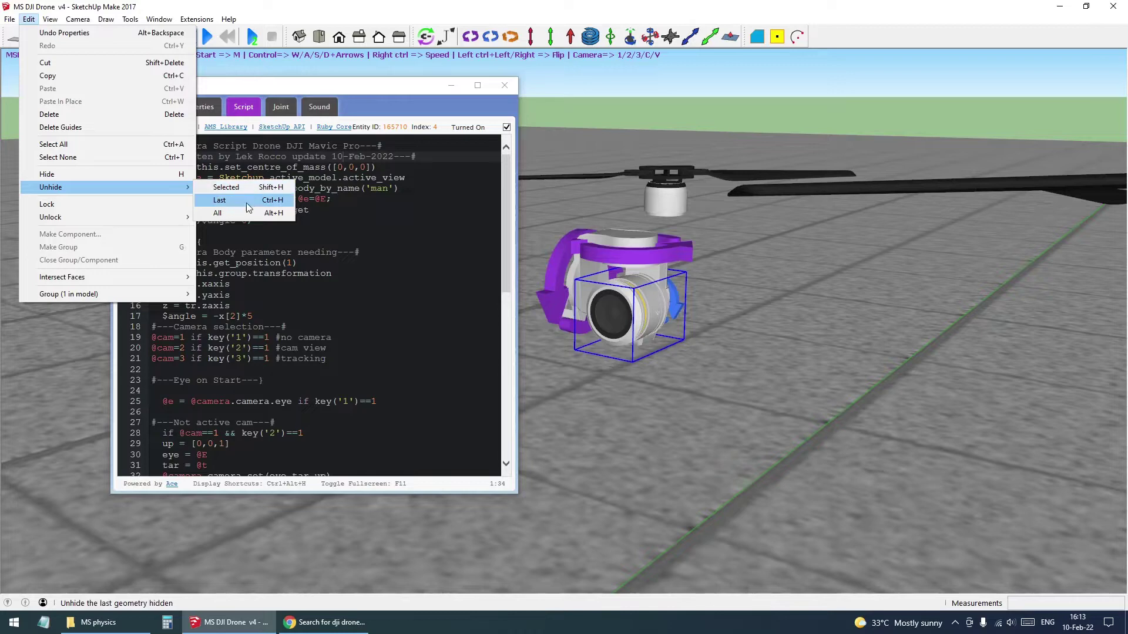
Step: Unhide the last hidden drone shell, close the MSPhysics window, and frame the whole Mavic Pro
click(246, 200)
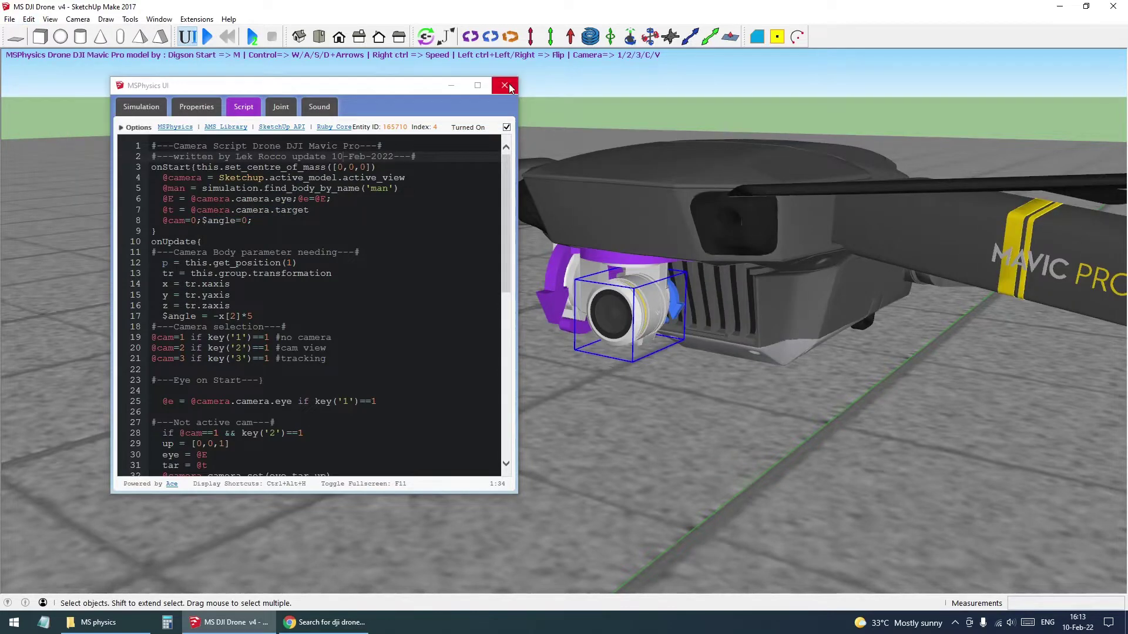
click(504, 85)
scroll(546, 364, down, 10)
scroll(593, 387, up, 2)
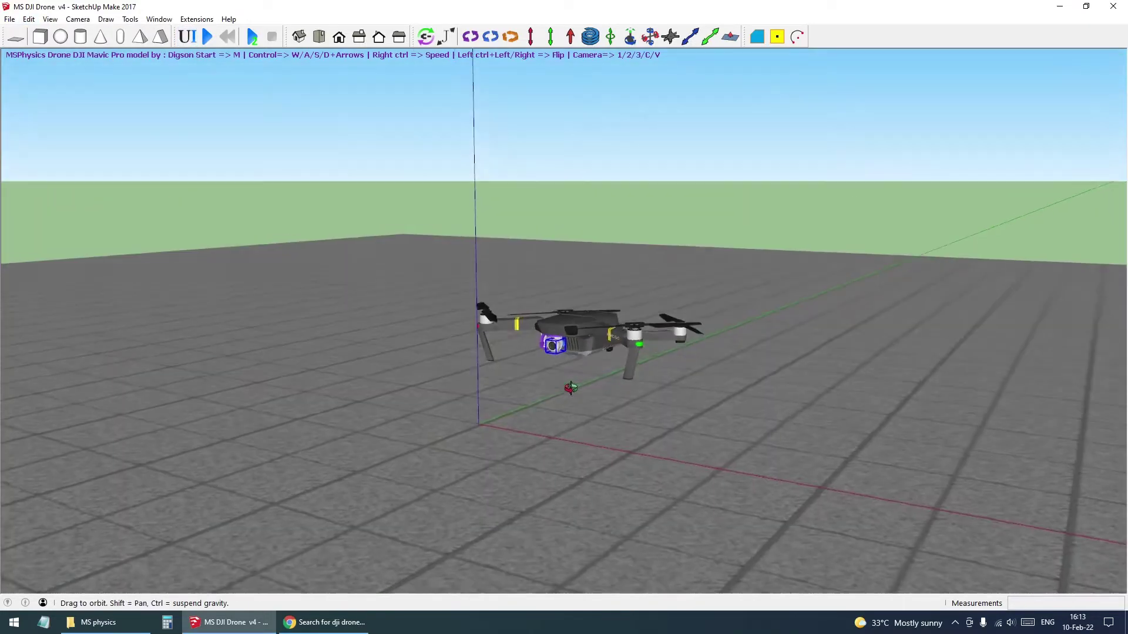
middle_drag(571, 388, 578, 385)
scroll(605, 399, up, 3)
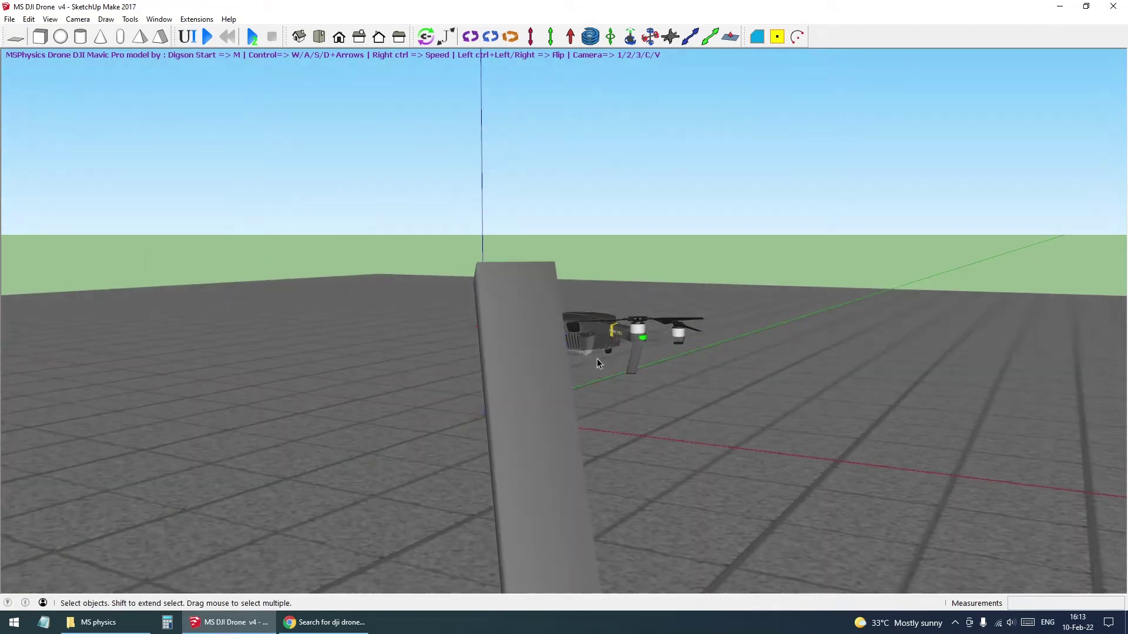
scroll(611, 336, down, 3)
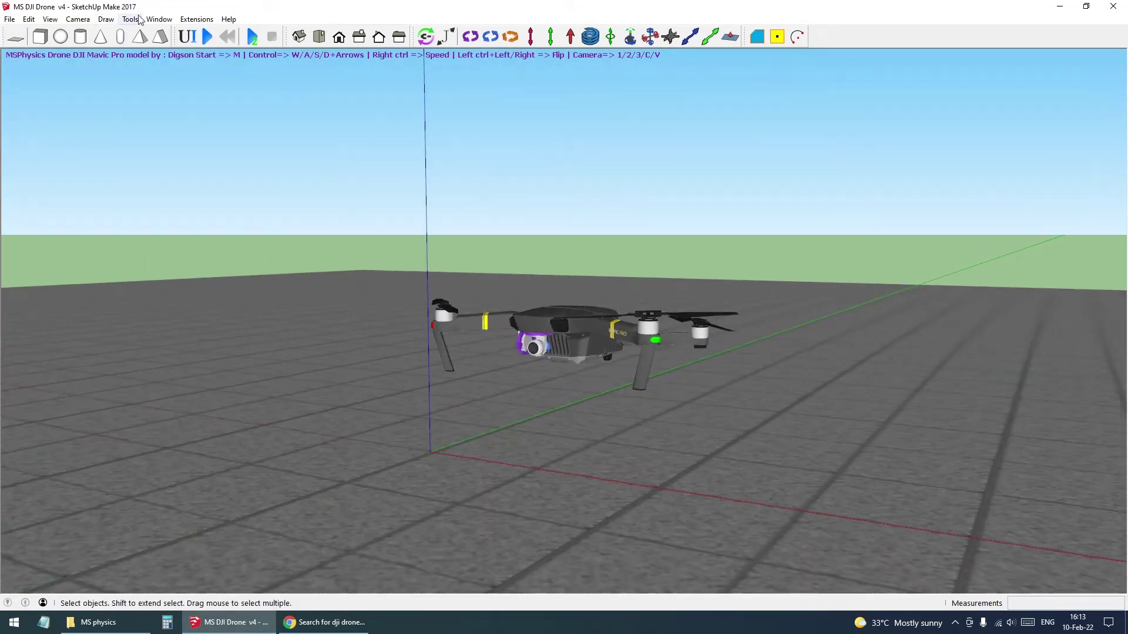
Step: Start the simulation, lift the drone to 3.52 m with W, and switch to the pilot camera
click(209, 37)
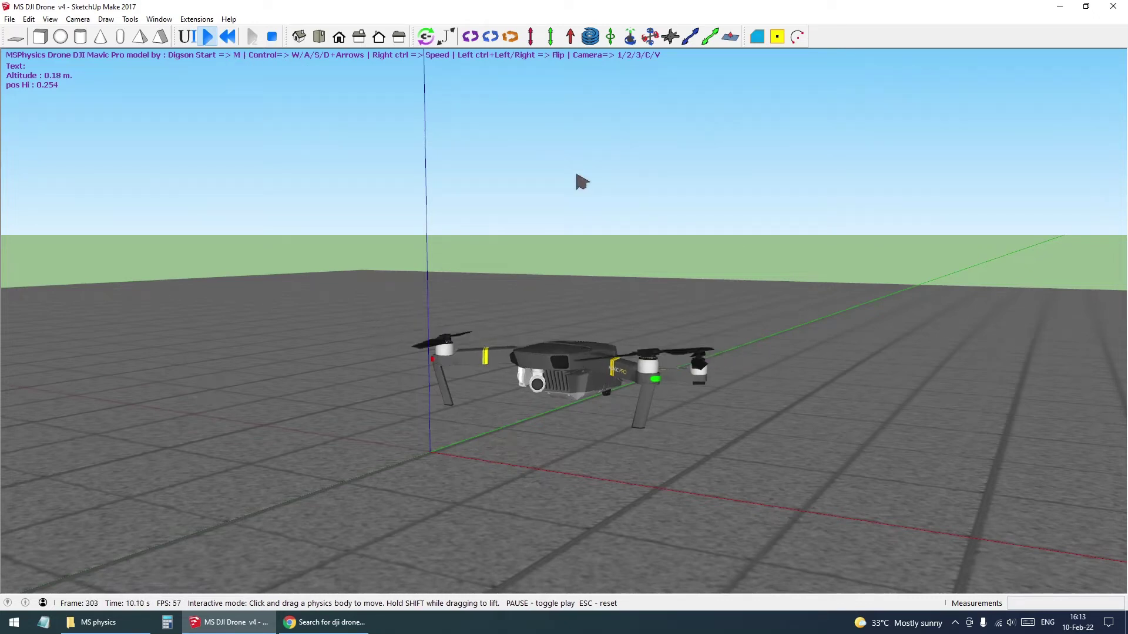
key(w)
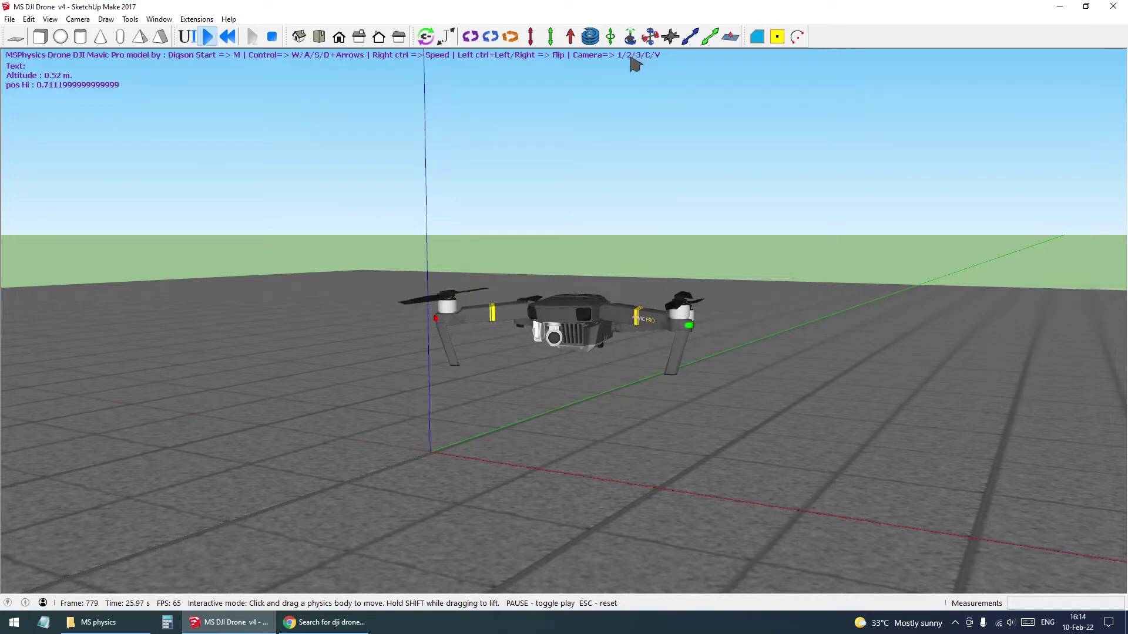
middle_drag(652, 92, 643, 68)
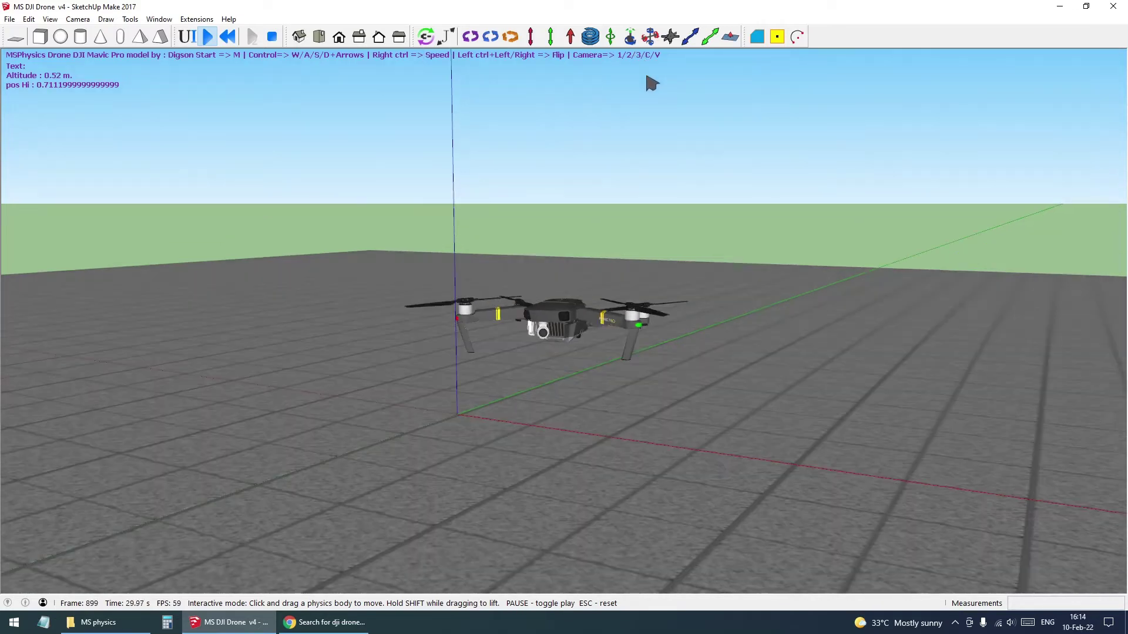
key(2)
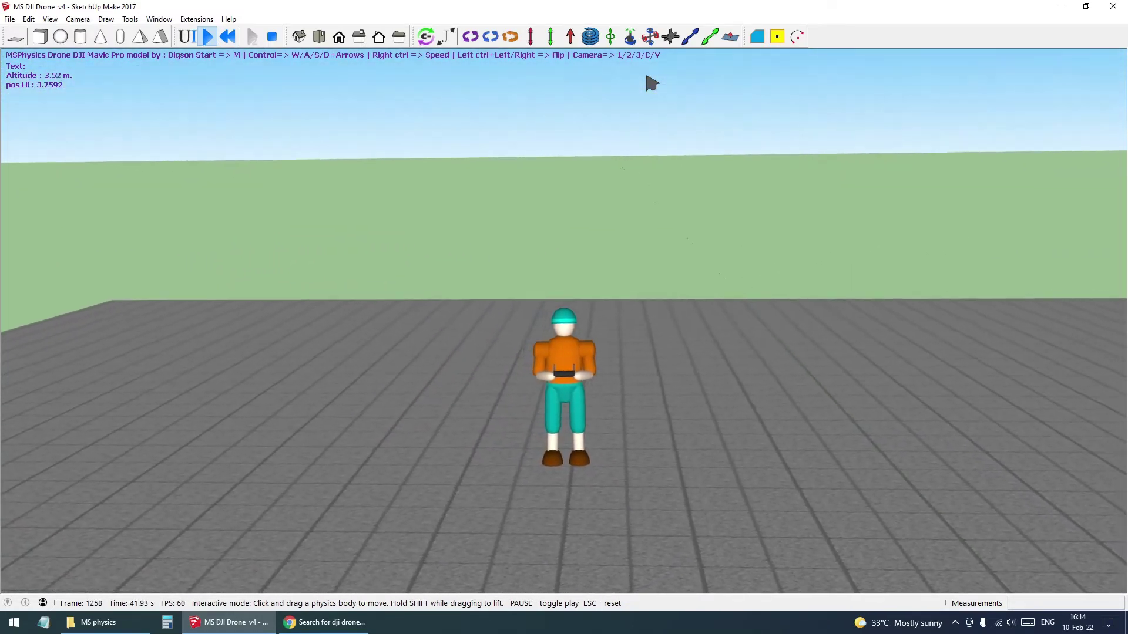
Step: Toggle between the drone close camera and pilot view with 1 and V, ending on the pilot
key(1)
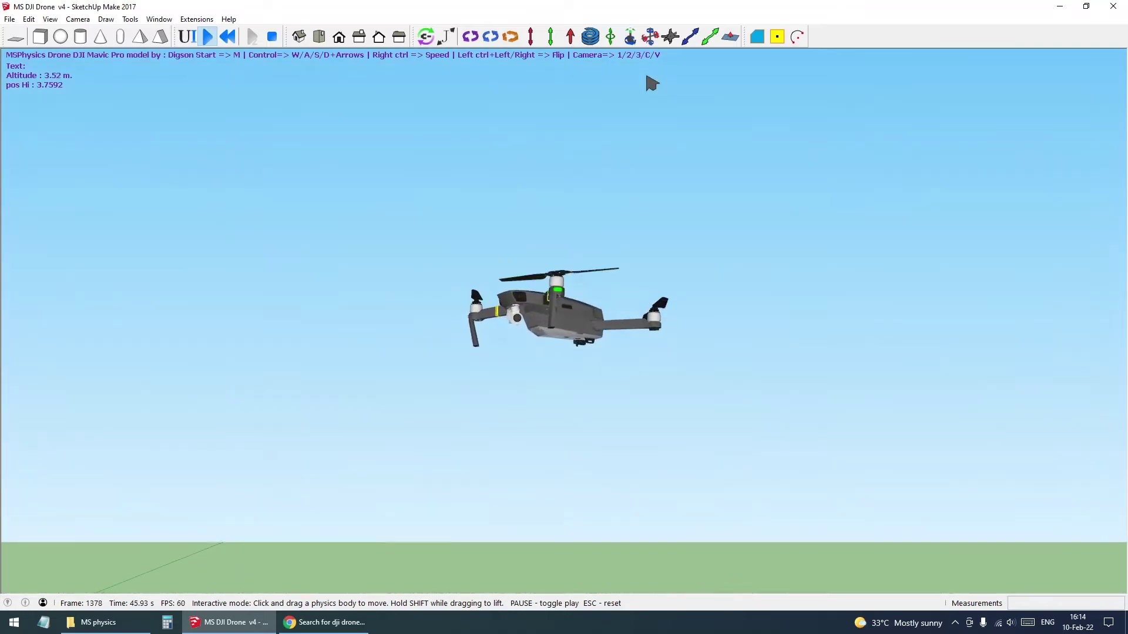
key(v)
key(1)
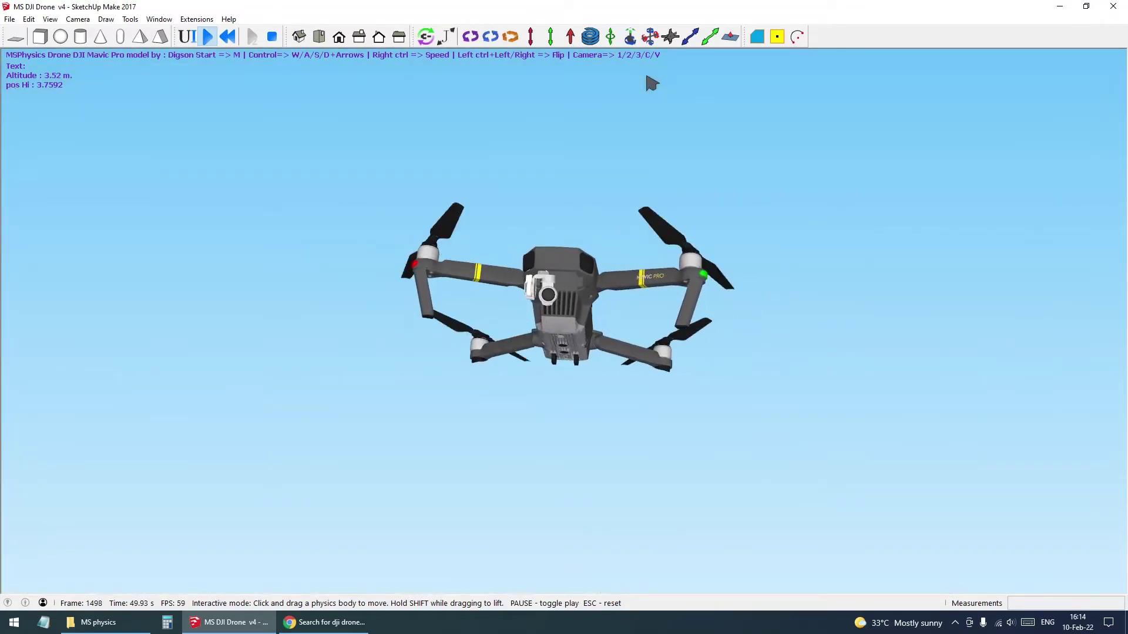
key(v)
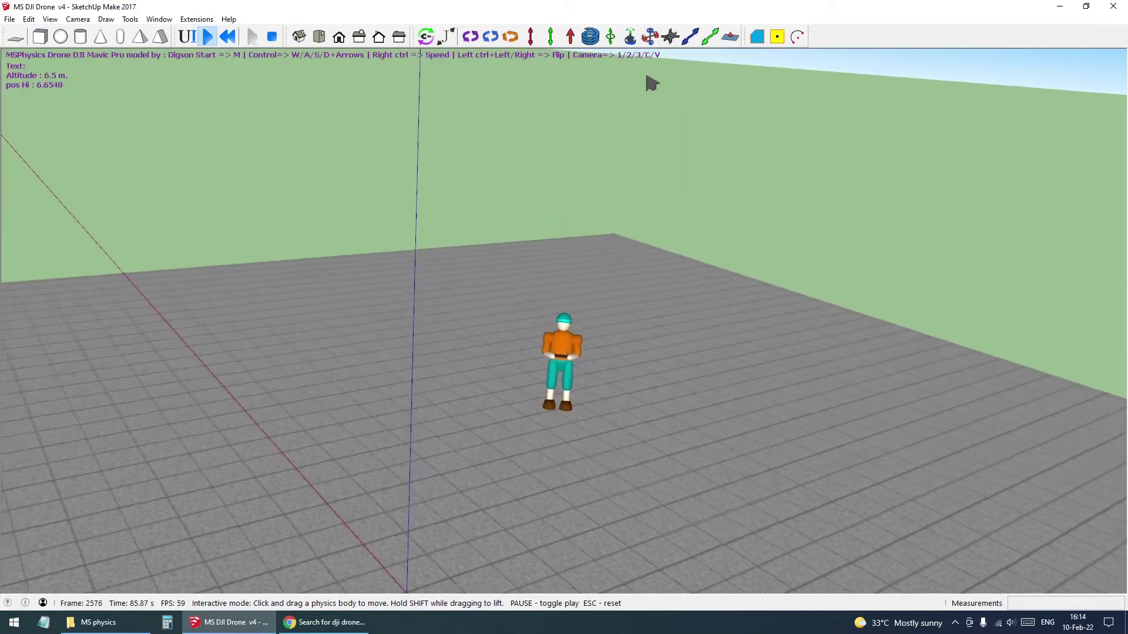
Step: Switch to the upward view with C, then climb and roll the drone with Ctrl+Left
key(c)
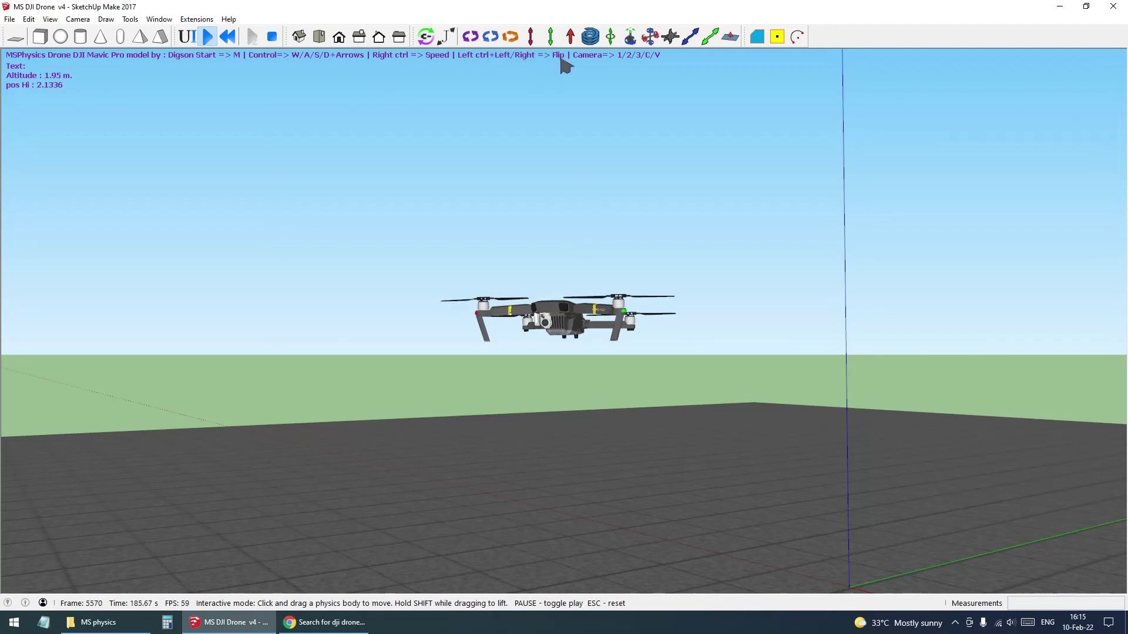
key(ctrl+Left)
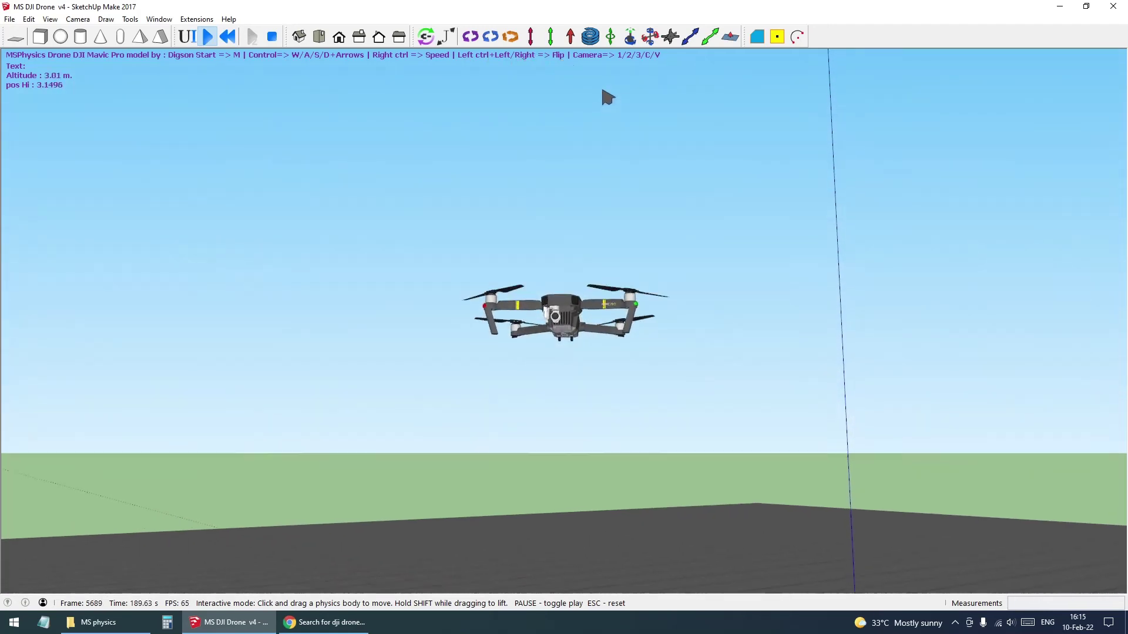